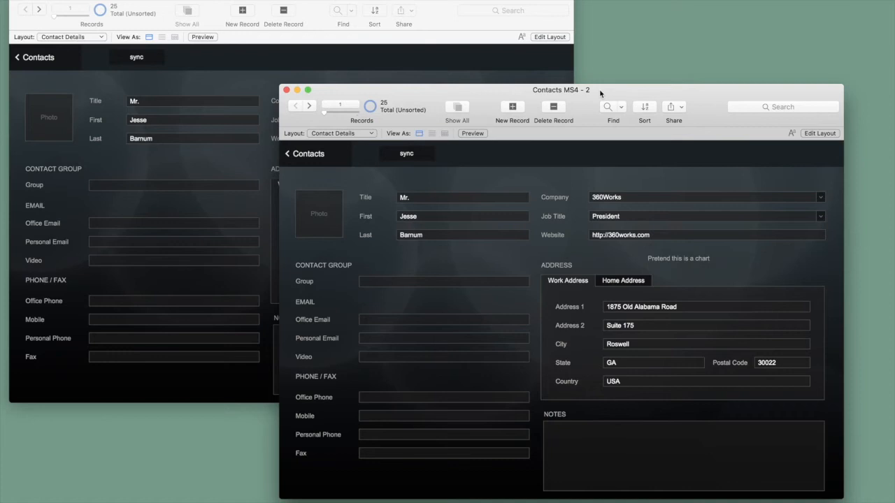
Run a sync from the offline contacts file and dismiss the completion message
{"action": "left_click", "coordinate": [362, 66]}
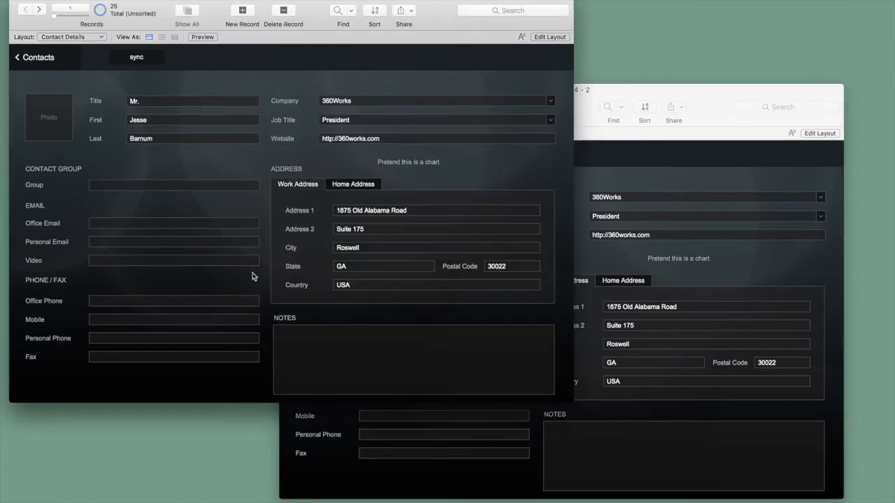
{"action": "left_click", "coordinate": [647, 194]}
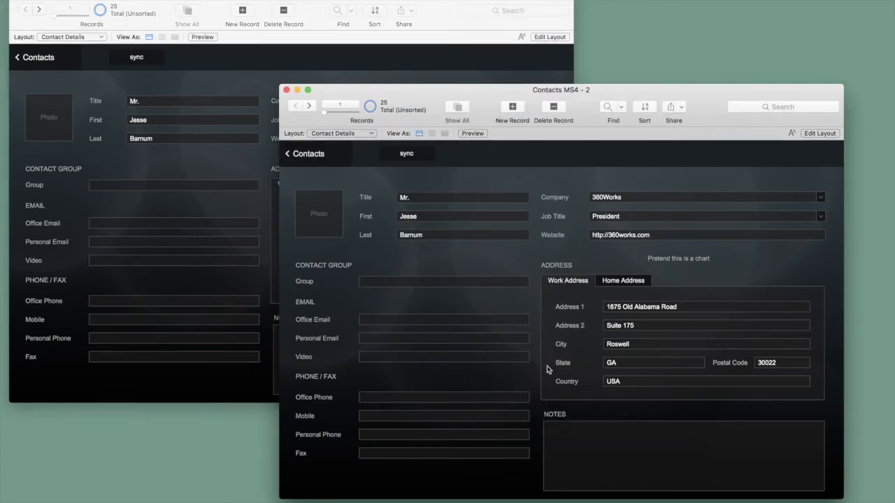
{"action": "left_click", "coordinate": [408, 154]}
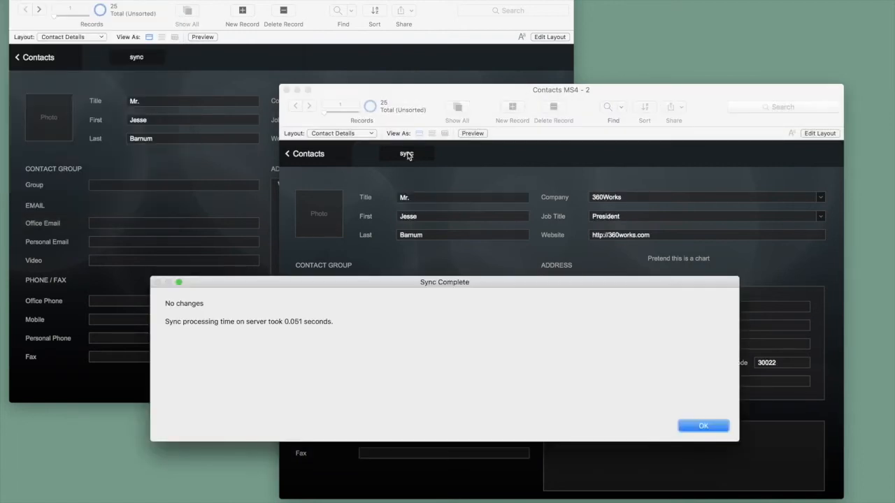
{"action": "key", "text": "Return"}
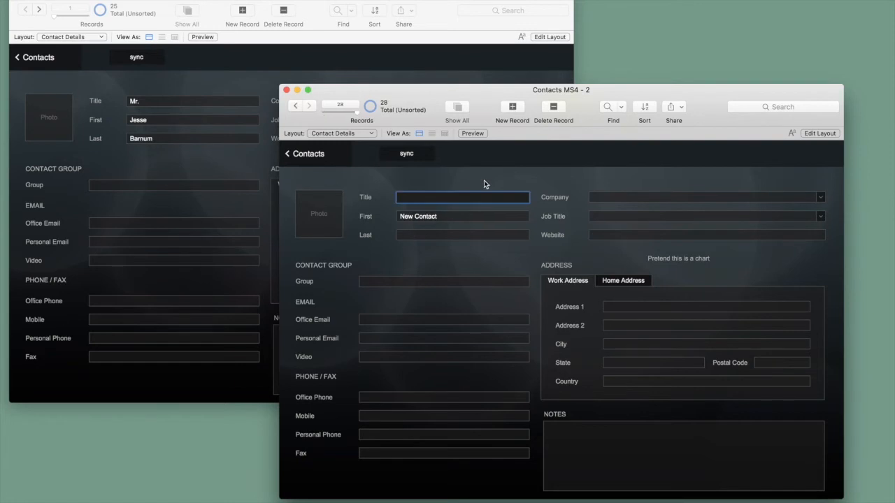
Enter the contact's first and last name in the new offline record and sync the additions to the server
{"action": "key", "text": "Tab"}
{"action": "type", "text": "Richard"}
{"action": "key", "text": "Tab"}
{"action": "type", "text": "Carlton"}
{"action": "left_click", "coordinate": [448, 185]}
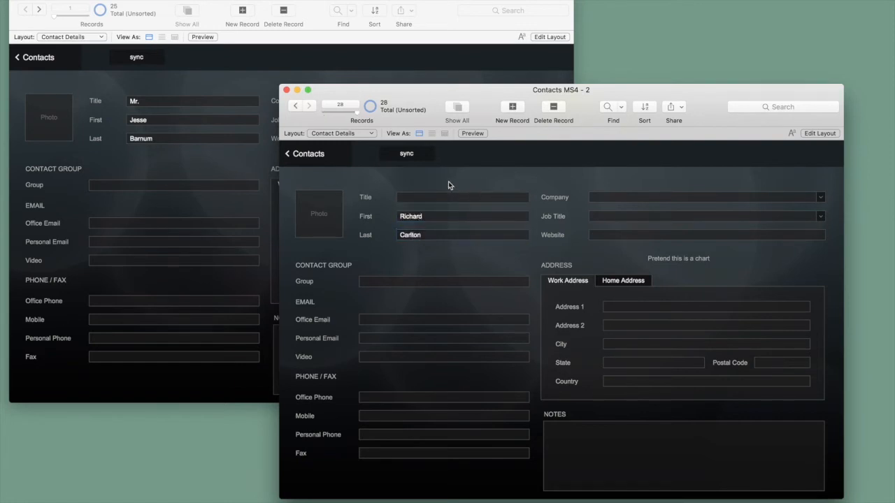
{"action": "left_click", "coordinate": [413, 158]}
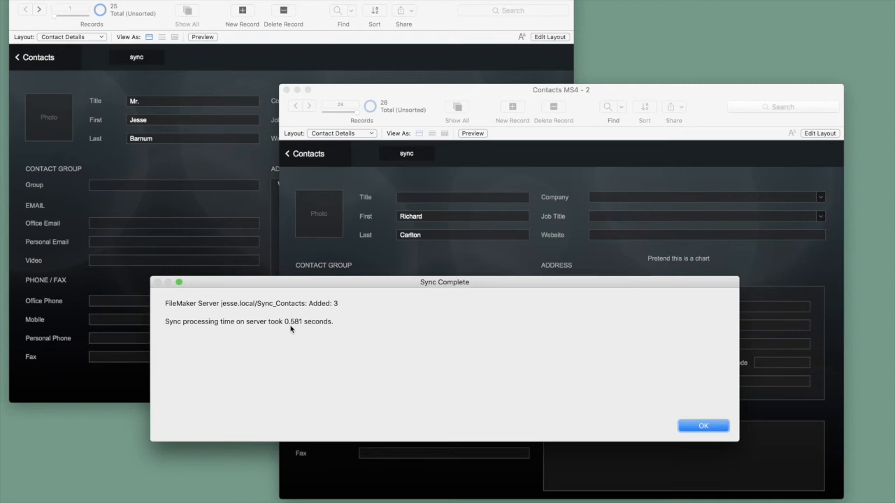
{"action": "left_click", "coordinate": [700, 424]}
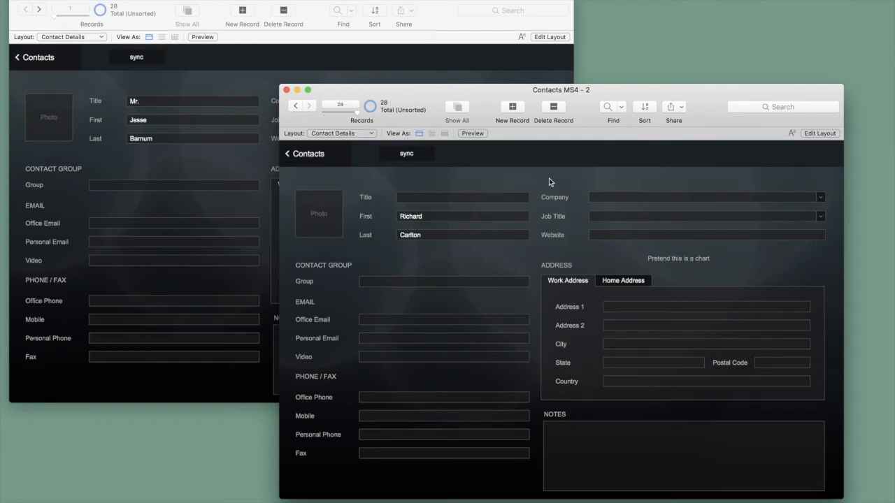
Change the hosted file's Contact Details layout theme to Vibrant and return to Browse mode
{"action": "left_click", "coordinate": [213, 74]}
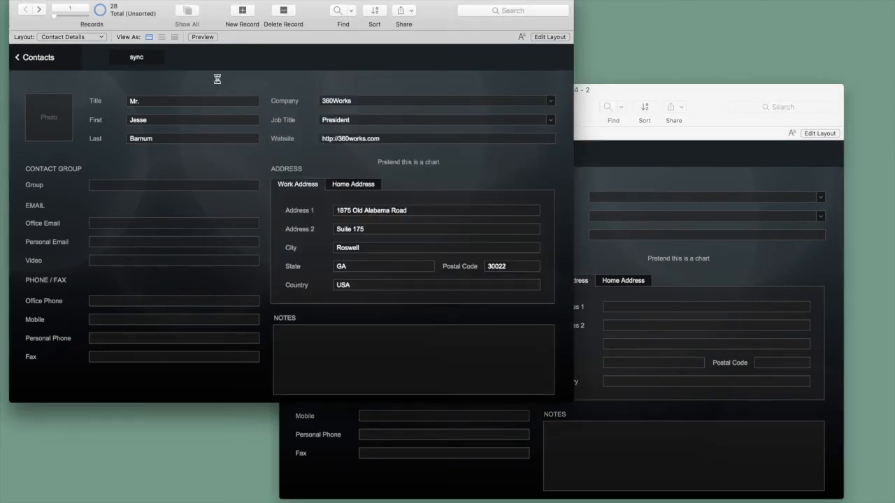
{"action": "key", "text": "super+l"}
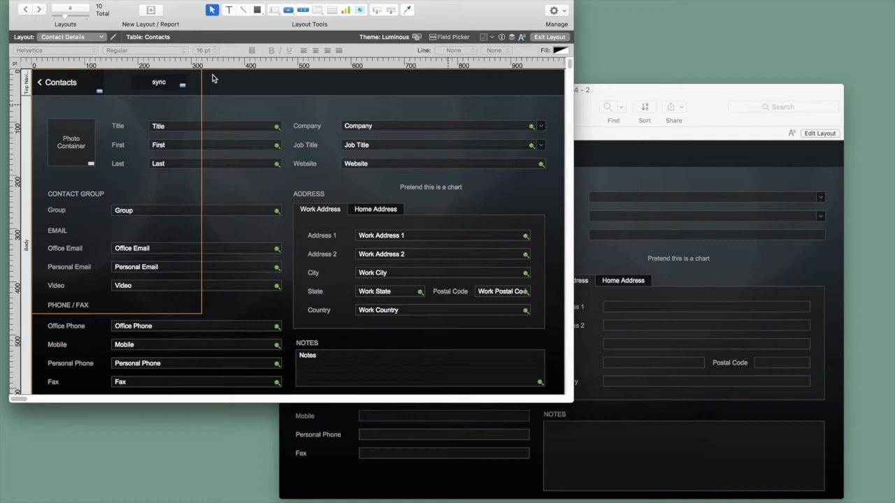
{"action": "left_click", "coordinate": [273, 0]}
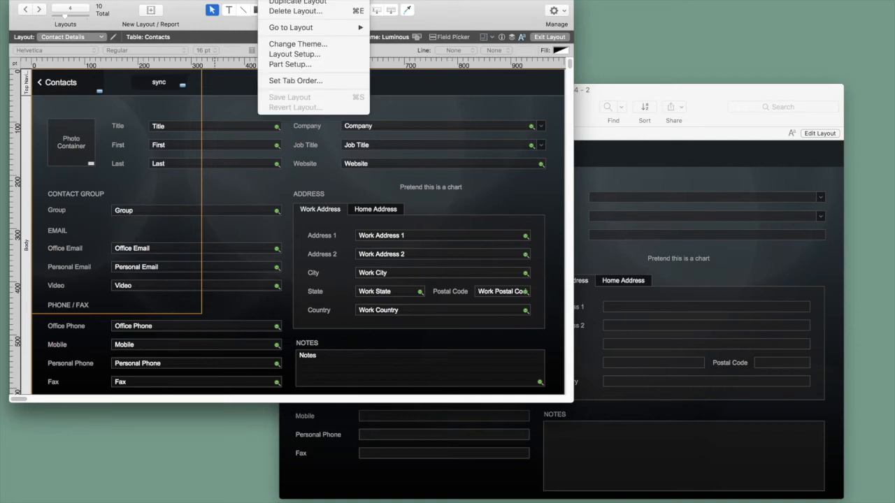
{"action": "left_click", "coordinate": [288, 44]}
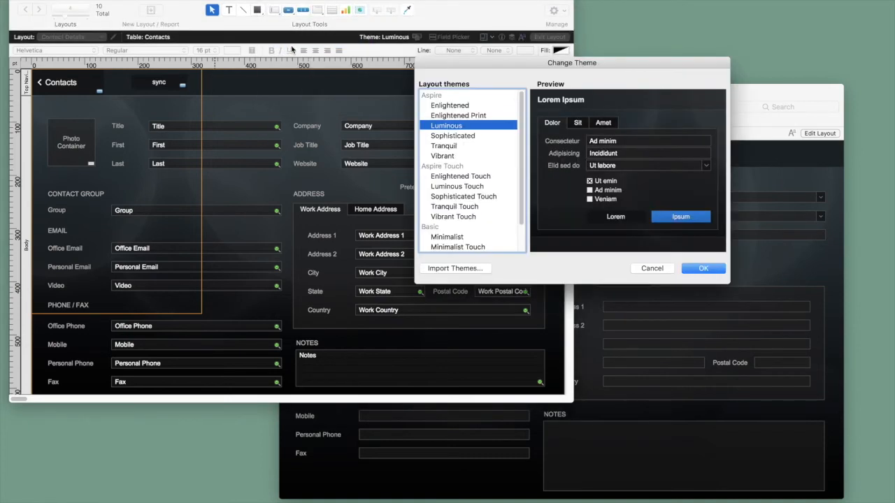
{"action": "left_click", "coordinate": [450, 156]}
{"action": "left_click", "coordinate": [703, 269]}
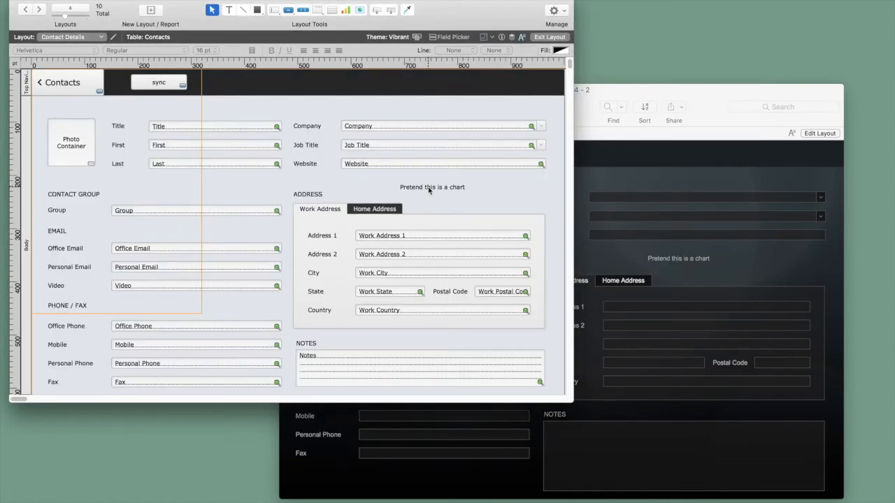
{"action": "key", "text": "super+b"}
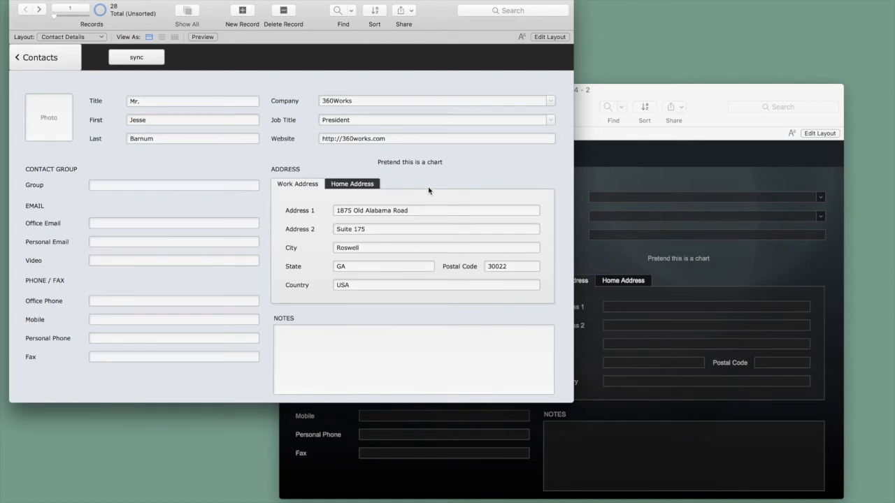
Switch to 360Works MirrorSync, open the ContactsMS4 configuration, and accept the hub database settings, ignoring the connection error
{"action": "key", "text": "super+Tab"}
{"action": "left_click", "coordinate": [165, 350]}
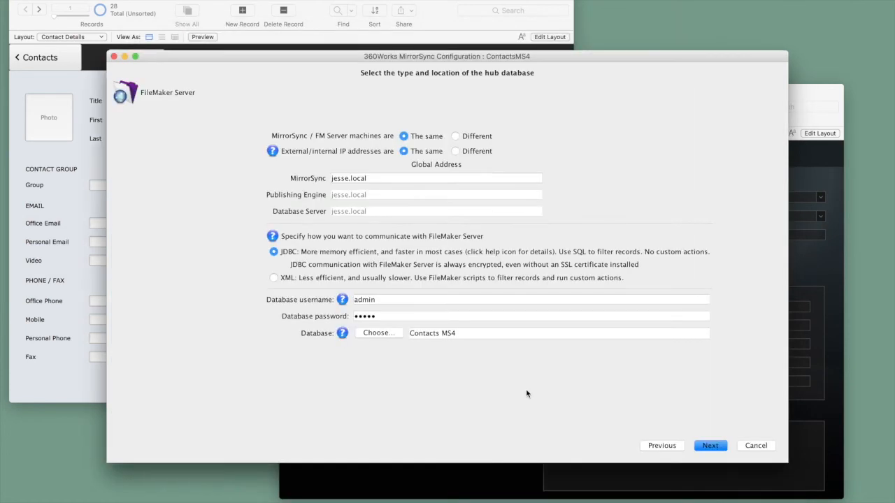
{"action": "left_click", "coordinate": [710, 446]}
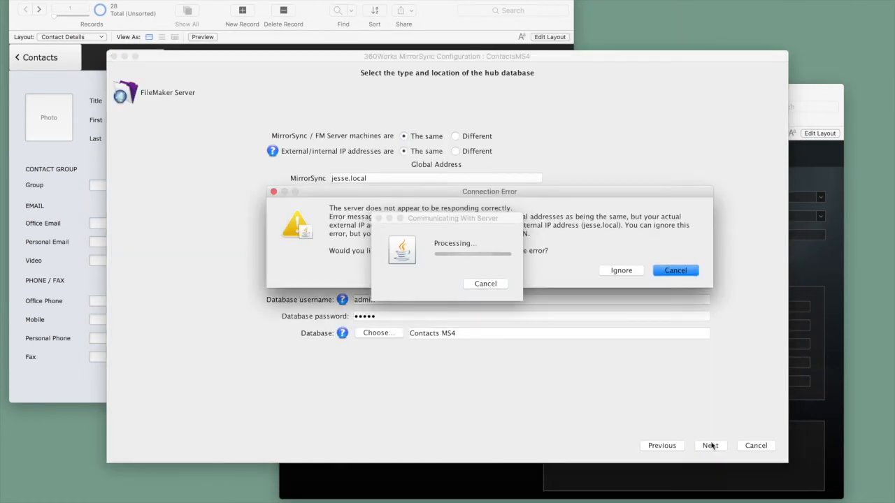
{"action": "left_click", "coordinate": [622, 268]}
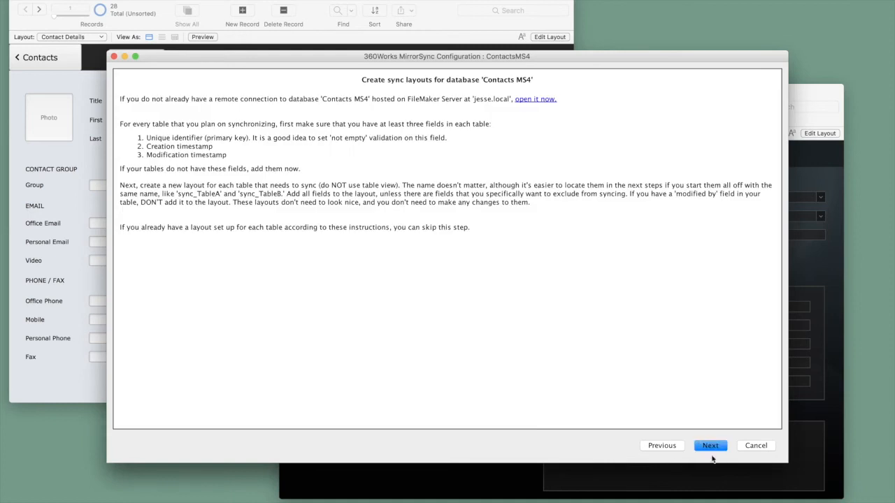
Go through the remaining configuration screens, keeping the Sync_Contacts layout and existing key mappings, and finish the database setup
{"action": "left_click", "coordinate": [713, 446]}
{"action": "left_click", "coordinate": [713, 445]}
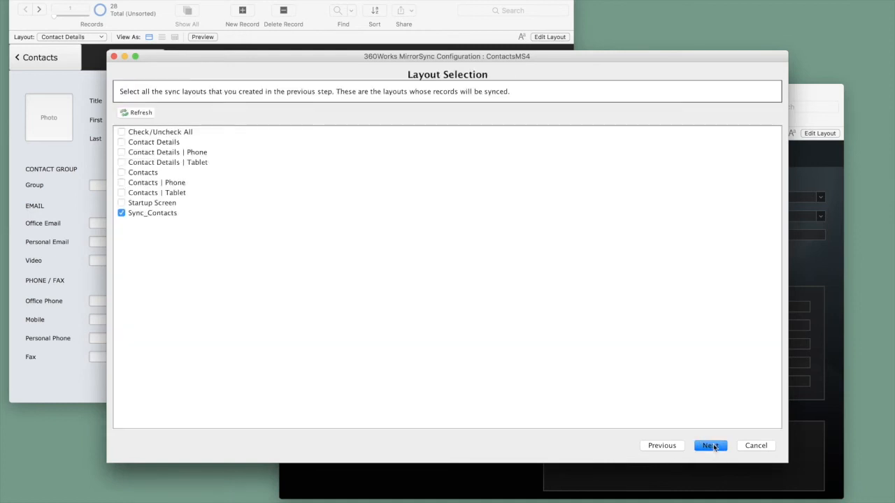
{"action": "left_click", "coordinate": [713, 445]}
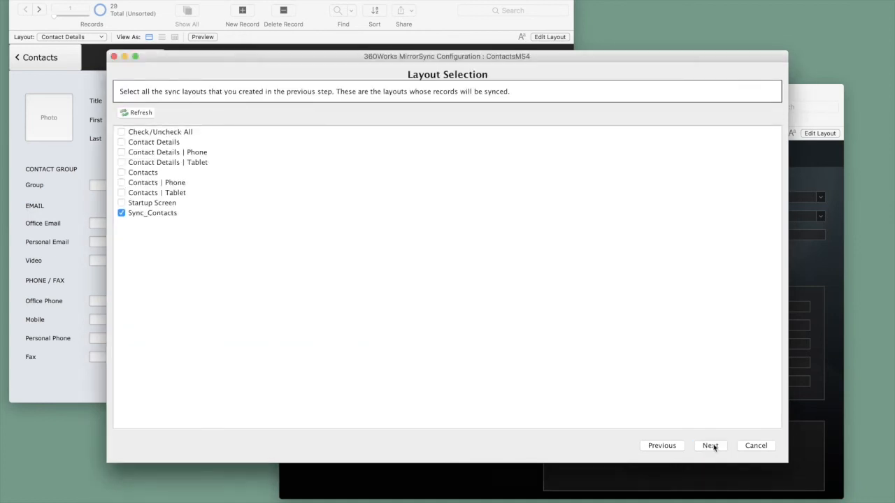
{"action": "left_click", "coordinate": [713, 446]}
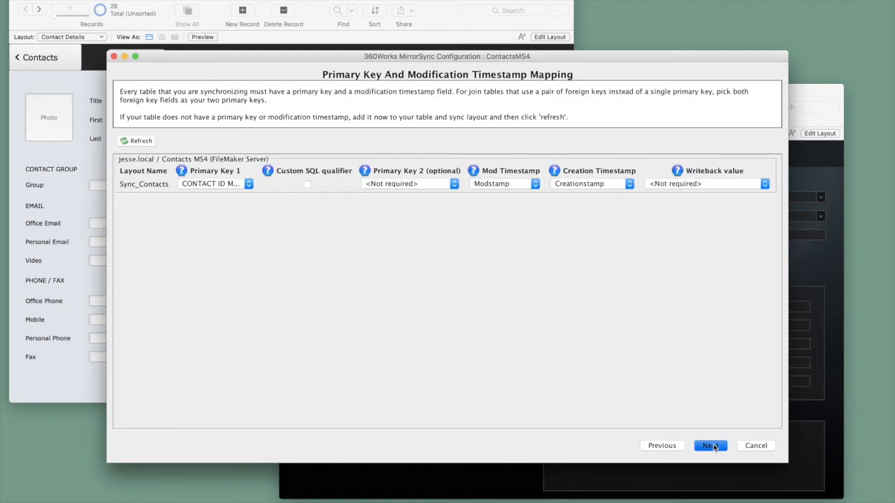
{"action": "left_click", "coordinate": [710, 445]}
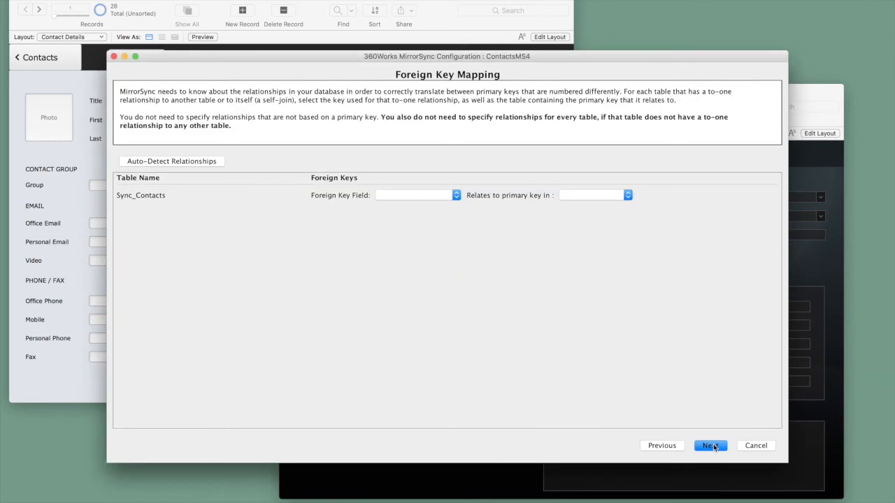
{"action": "left_click", "coordinate": [710, 445]}
{"action": "left_click", "coordinate": [710, 446]}
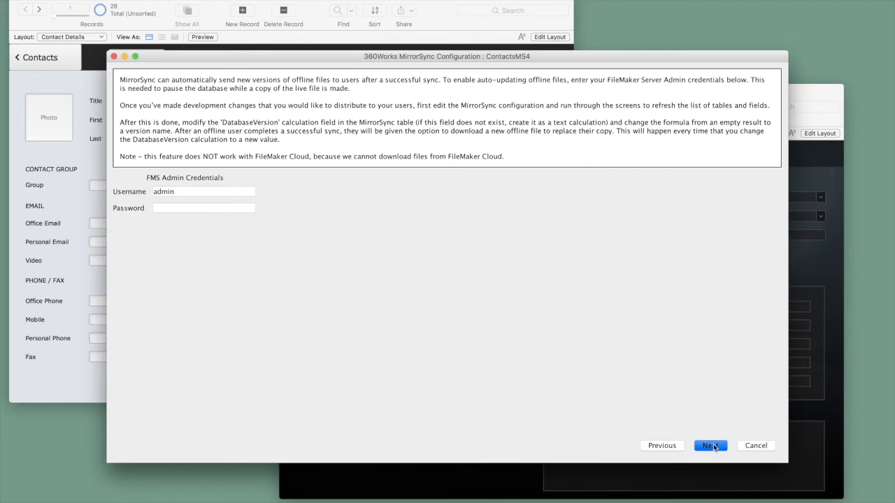
{"action": "left_click", "coordinate": [710, 445]}
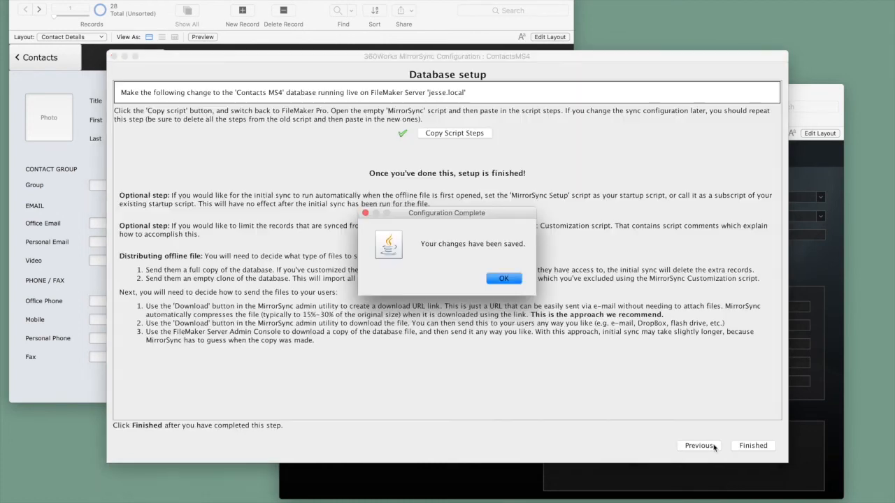
{"action": "left_click", "coordinate": [505, 279]}
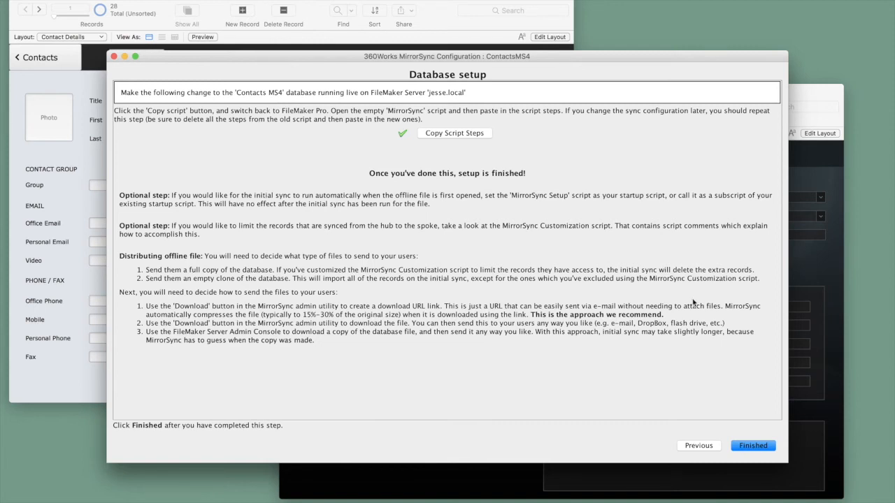
{"action": "left_click", "coordinate": [759, 448]}
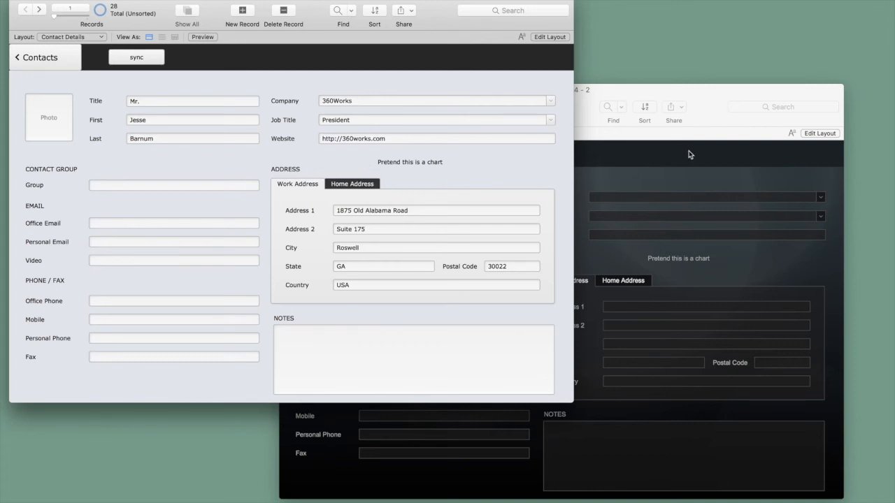
Sync the offline file again after the configuration refresh and close the sync message
{"action": "left_click", "coordinate": [712, 103]}
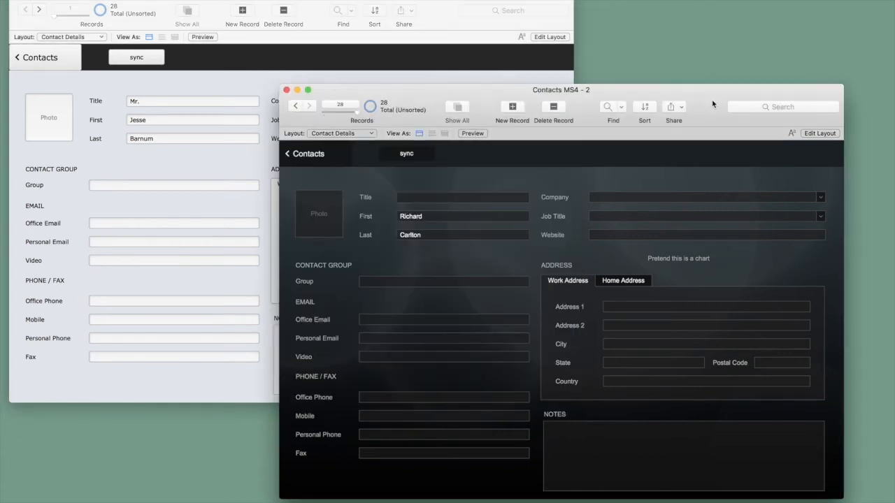
{"action": "left_click", "coordinate": [407, 153]}
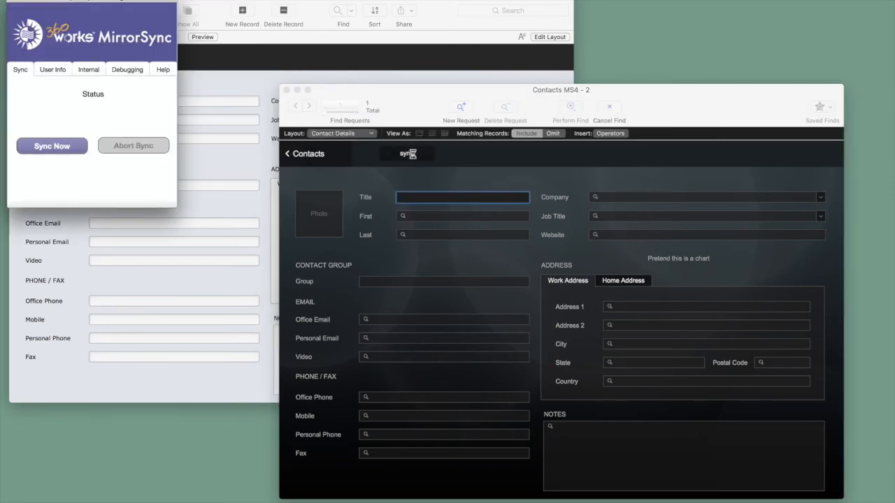
{"action": "left_click", "coordinate": [713, 425]}
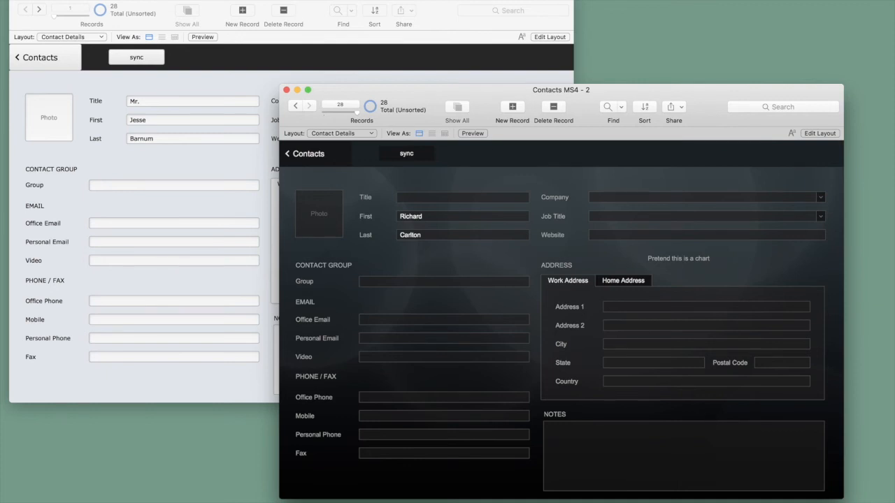
In the hosted file's MirrorSync table, set the DatabaseVersion calculation to "3.2" and save the field definitions
{"action": "left_click", "coordinate": [442, 12]}
{"action": "key", "text": "super+shift+d"}
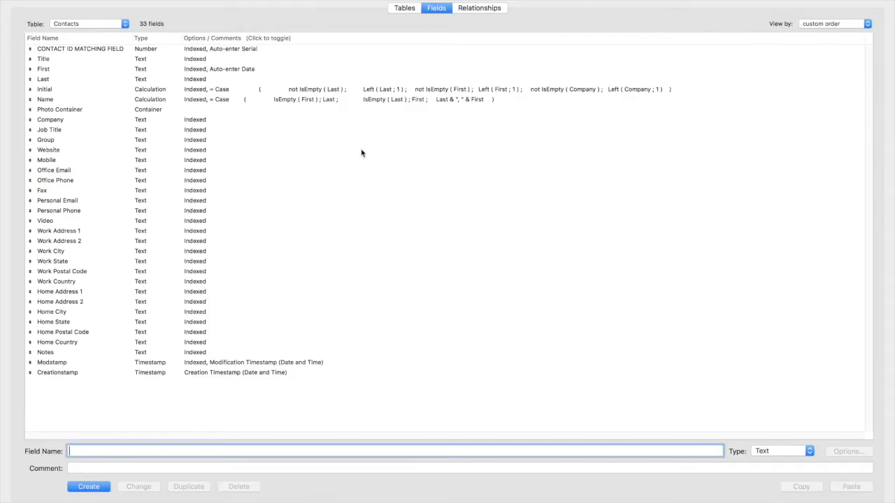
{"action": "left_click", "coordinate": [93, 24]}
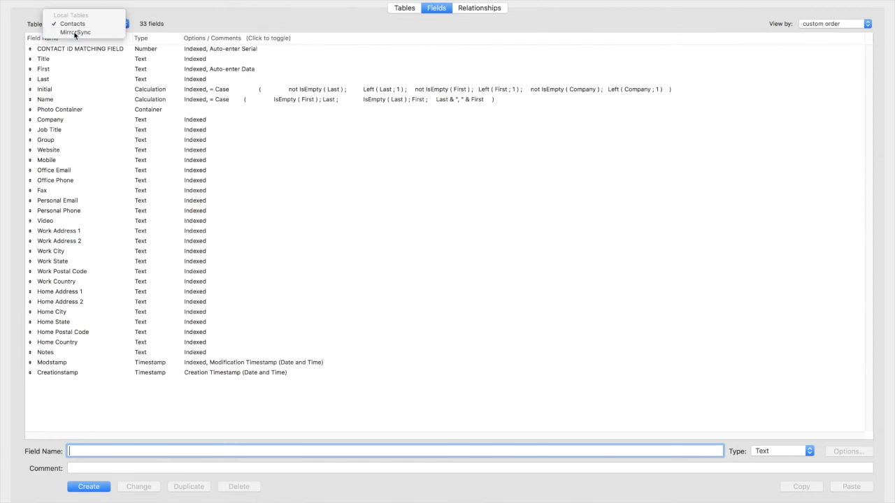
{"action": "left_click", "coordinate": [92, 33]}
{"action": "left_click", "coordinate": [84, 252]}
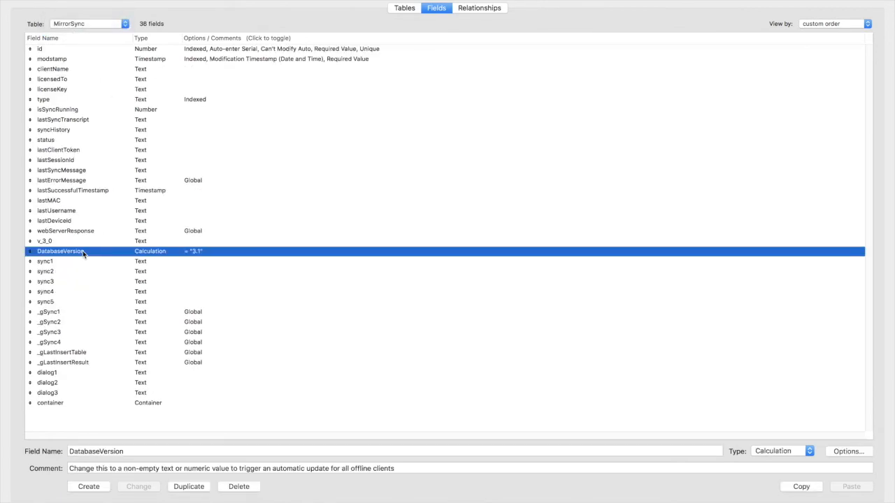
{"action": "double_click", "coordinate": [206, 255]}
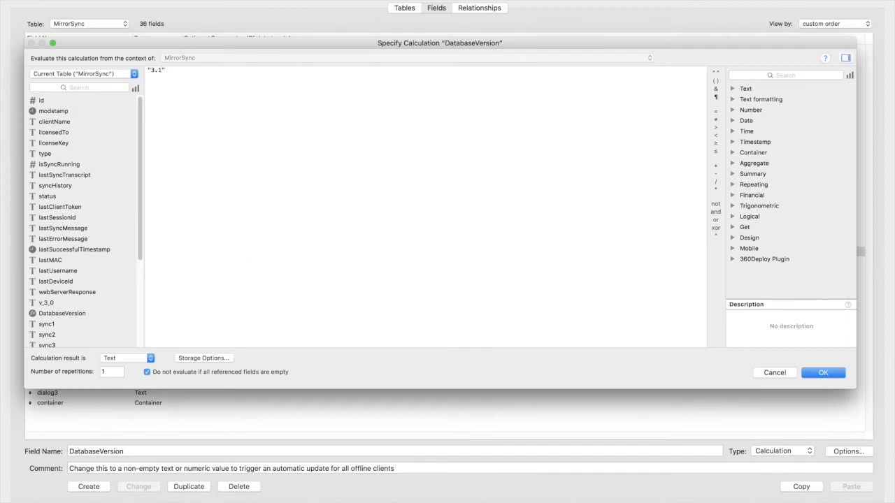
{"action": "double_click", "coordinate": [159, 70]}
{"action": "type", "text": "2"}
{"action": "left_click", "coordinate": [822, 375]}
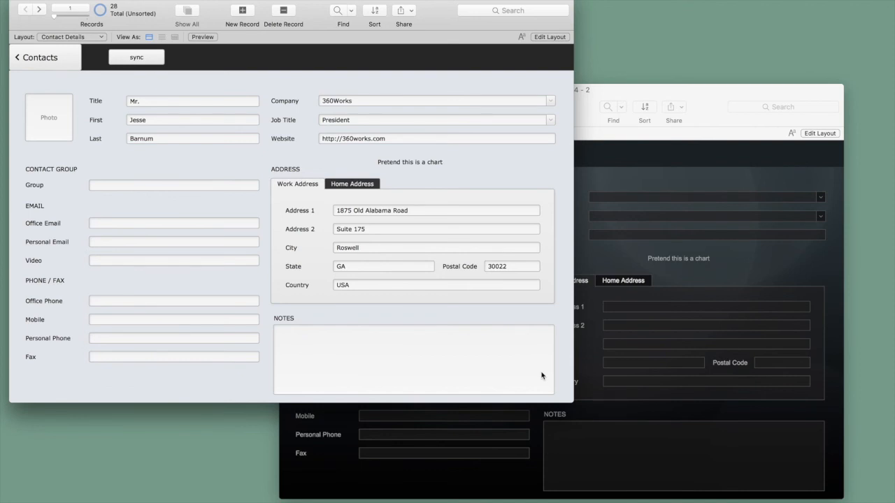
Create a new record in the offline file, fill in the contact's first and last name, and commit it
{"action": "left_click", "coordinate": [708, 170]}
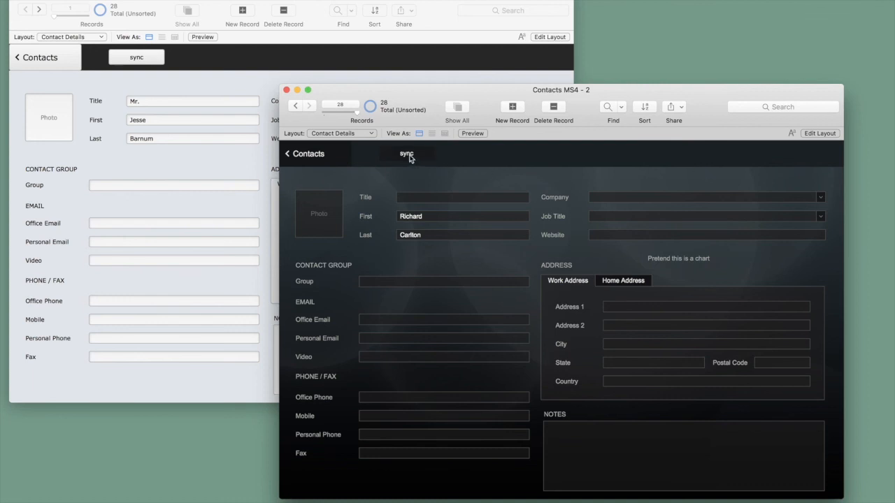
{"action": "key", "text": "super+n"}
{"action": "left_click", "coordinate": [479, 216]}
{"action": "type", "text": "Hess"}
{"action": "key", "text": "super+a"}
{"action": "type", "text": "Jesse"}
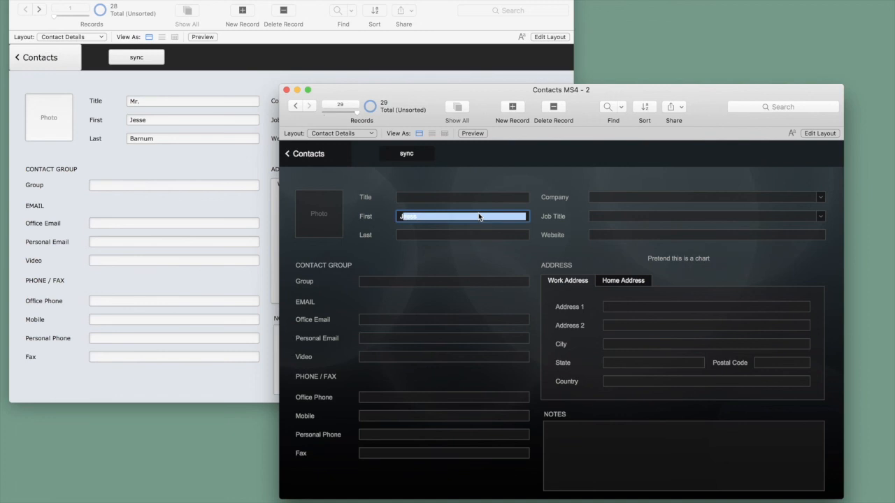
{"action": "key", "text": "Tab"}
{"action": "type", "text": "Barnum"}
{"action": "left_click", "coordinate": [544, 162]}
Sync the offline file and accept its replacement with database version 3.2
{"action": "left_click", "coordinate": [406, 155]}
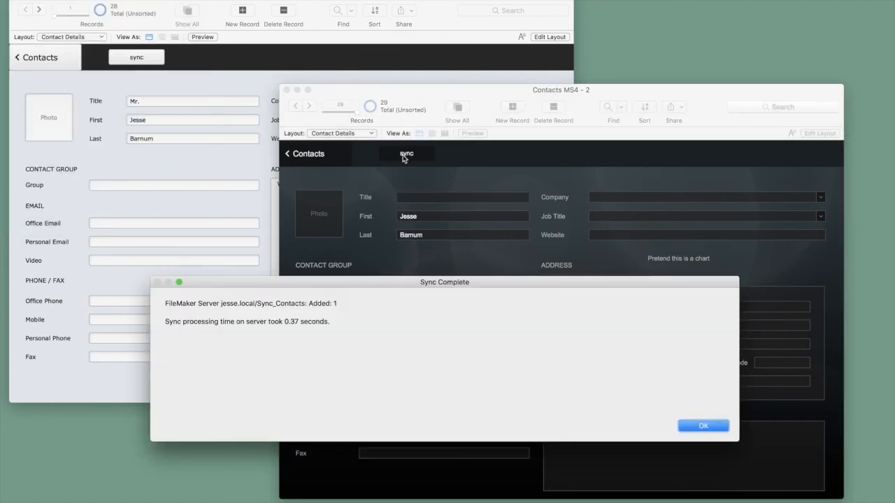
{"action": "left_click", "coordinate": [703, 425]}
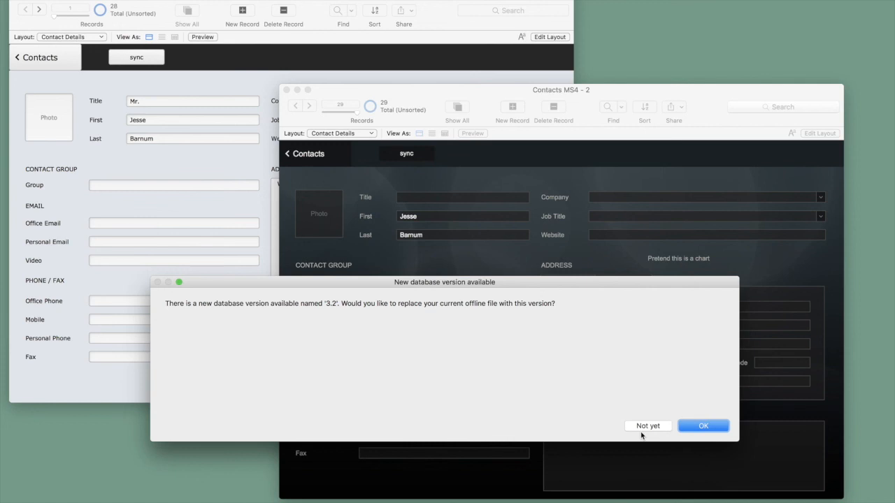
{"action": "left_click", "coordinate": [720, 426]}
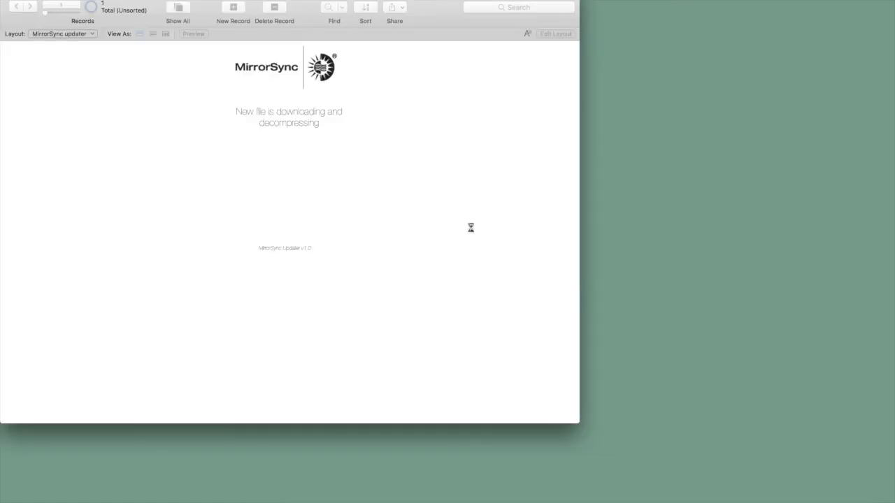